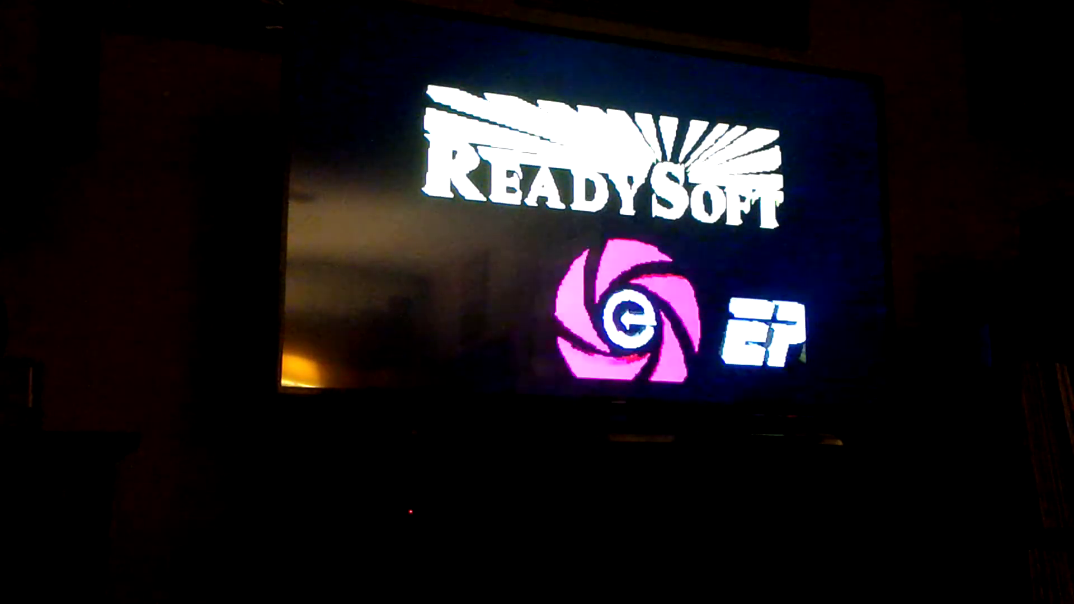
Raise the media volume with the remote during the Space Ace session
{"action": "key", "text": "XF86AudioRaiseVolume"}
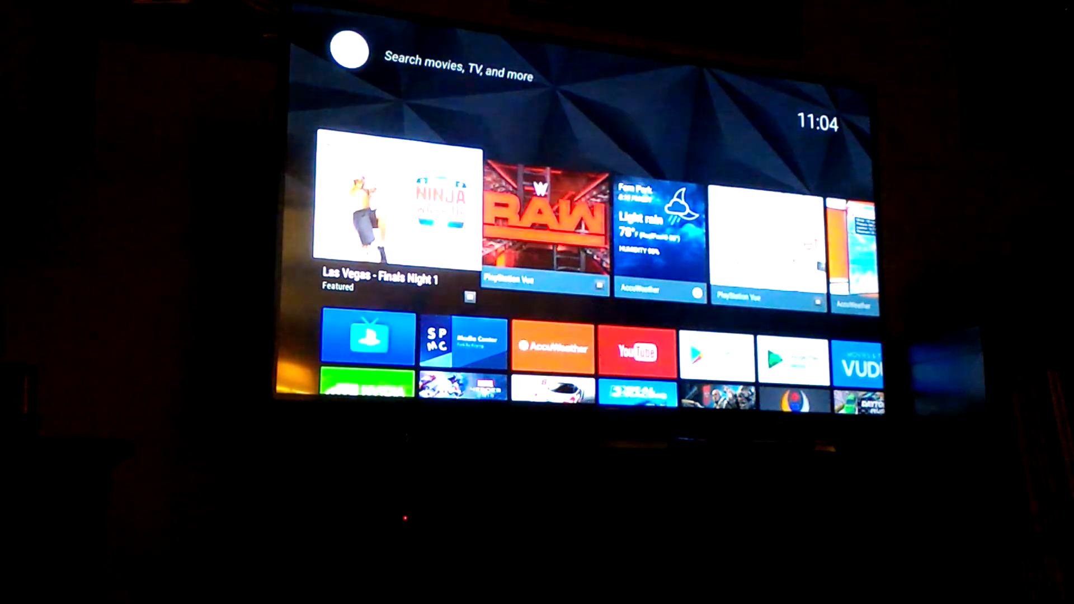
Browse the Games row past Real 3DO Player to Resident Evil, then up to Apps
{"action": "key", "text": "Down"}
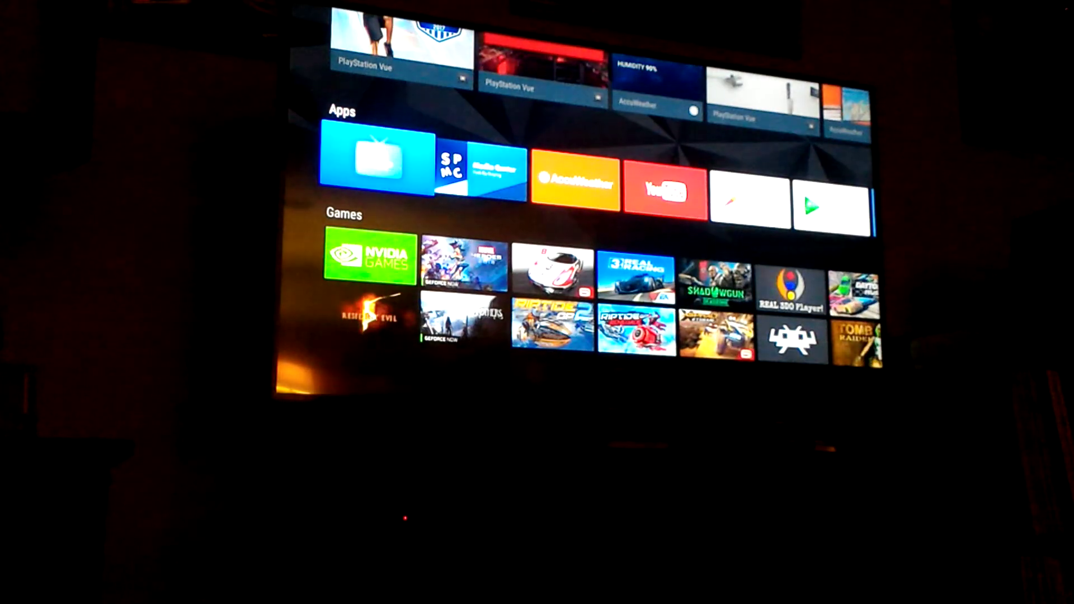
{"action": "key", "text": "Down"}
{"action": "key", "text": "Right"}
{"action": "key", "text": "Right"}
{"action": "key", "text": "Right"}
{"action": "key", "text": "Right"}
{"action": "key", "text": "Right"}
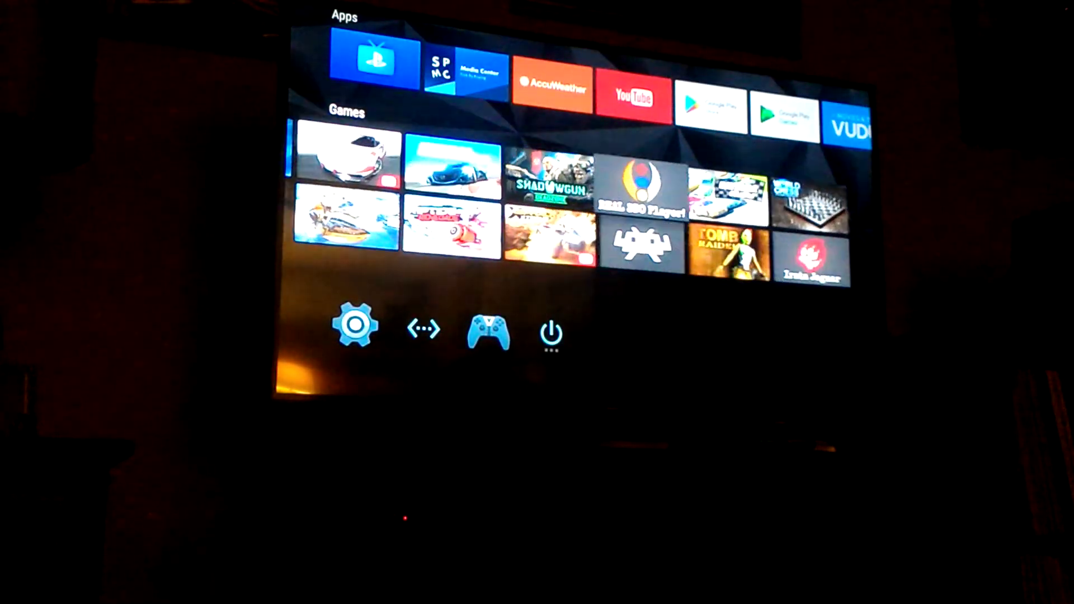
{"action": "key", "text": "Left"}
{"action": "key", "text": "Left"}
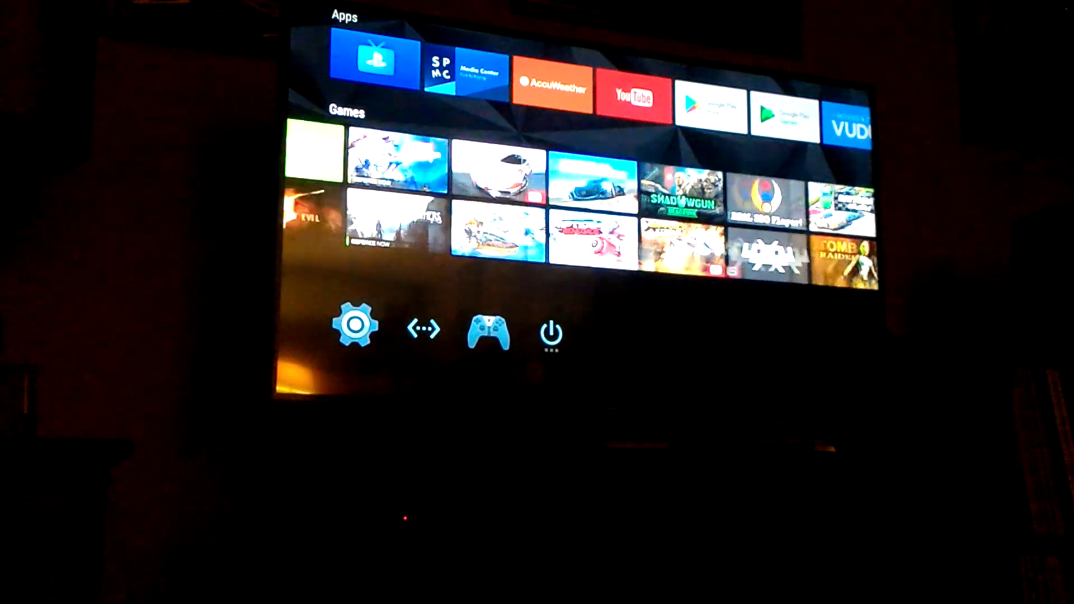
{"action": "key", "text": "Left"}
{"action": "key", "text": "Up"}
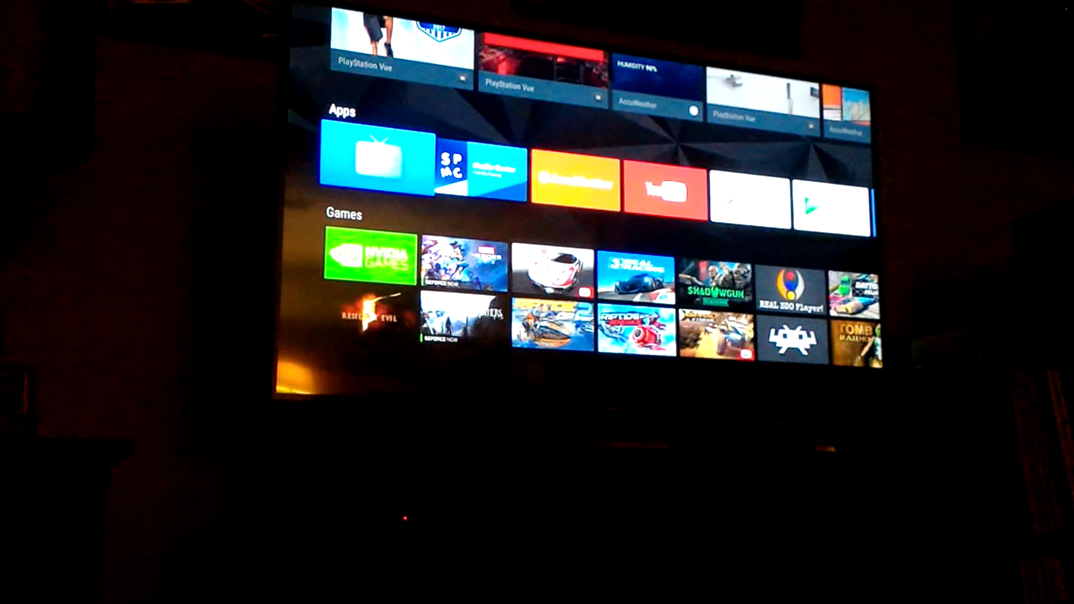